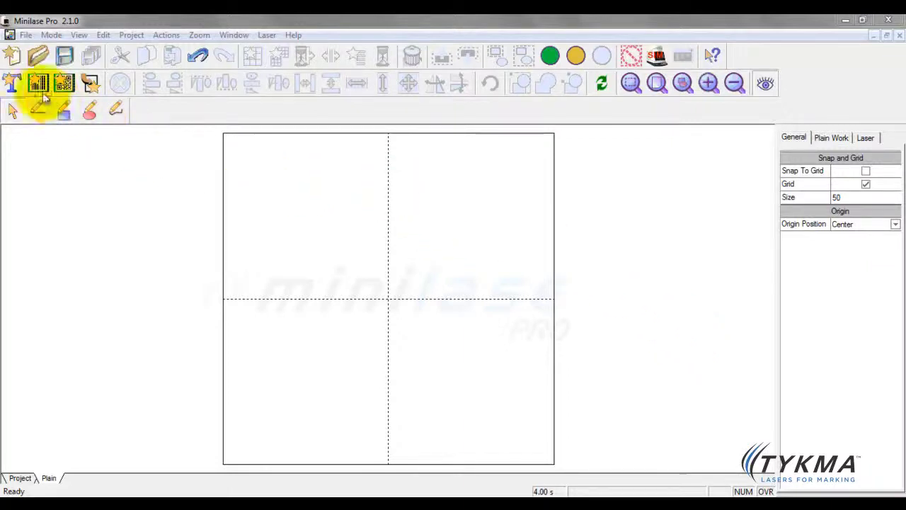
Add a String text object and enable Circle Displacement, which starts at radius 0.
{"action": "left_click", "coordinate": [12, 82]}
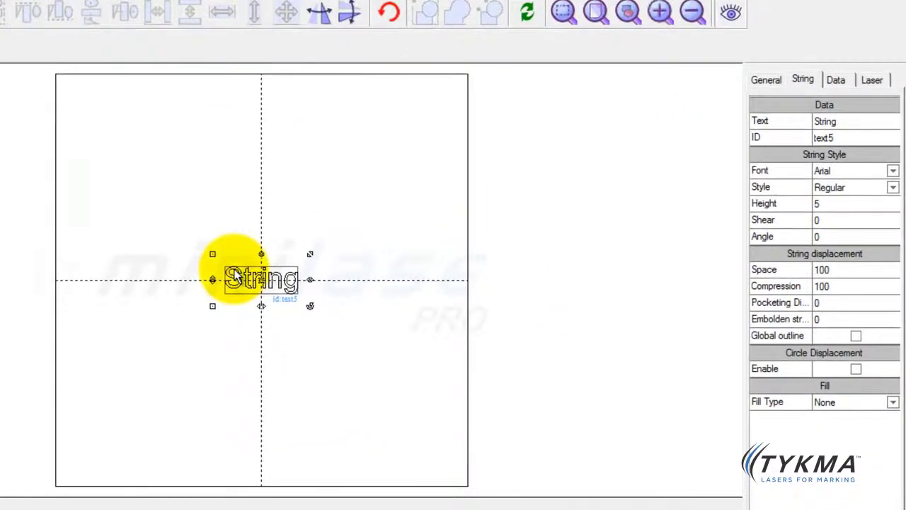
{"action": "left_click", "coordinate": [765, 80]}
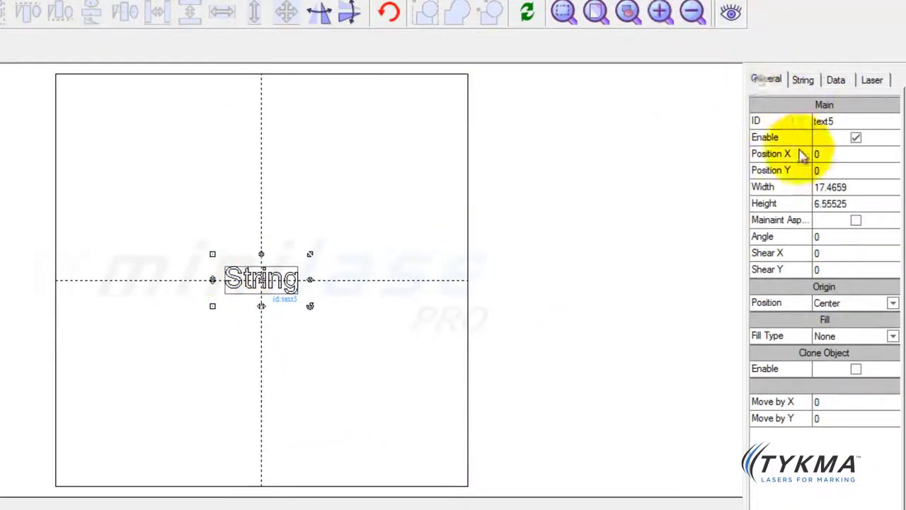
{"action": "left_click", "coordinate": [804, 80]}
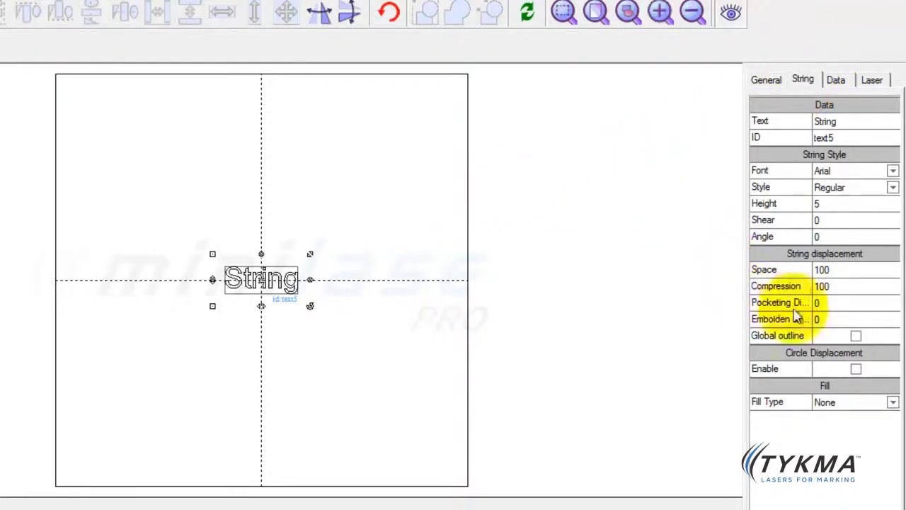
{"action": "left_click", "coordinate": [856, 368]}
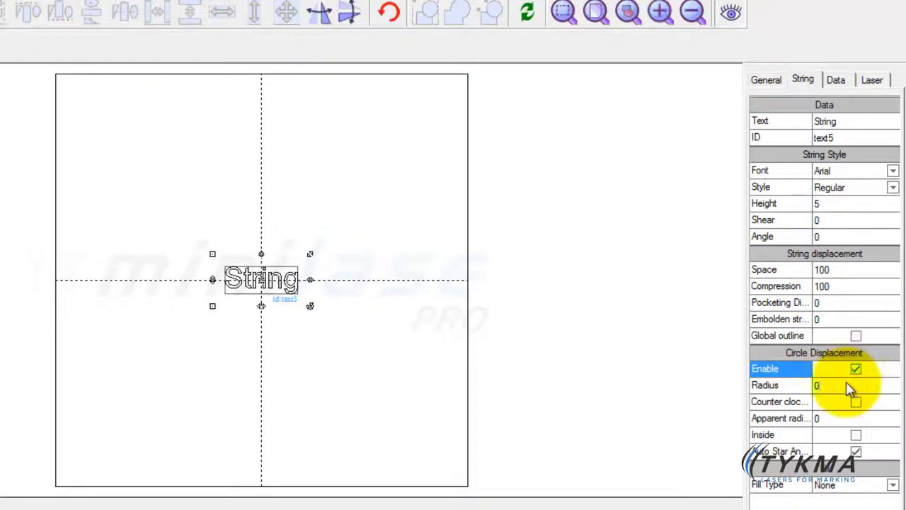
Set the circle radius to 10 so 'String' arcs over the top.
{"action": "left_click", "coordinate": [812, 386]}
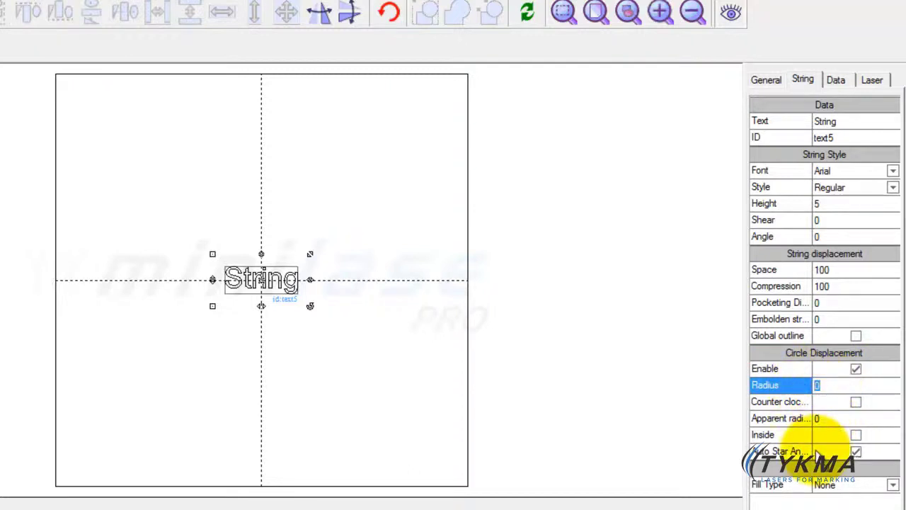
{"action": "type", "text": "1"}
{"action": "key", "text": "Return"}
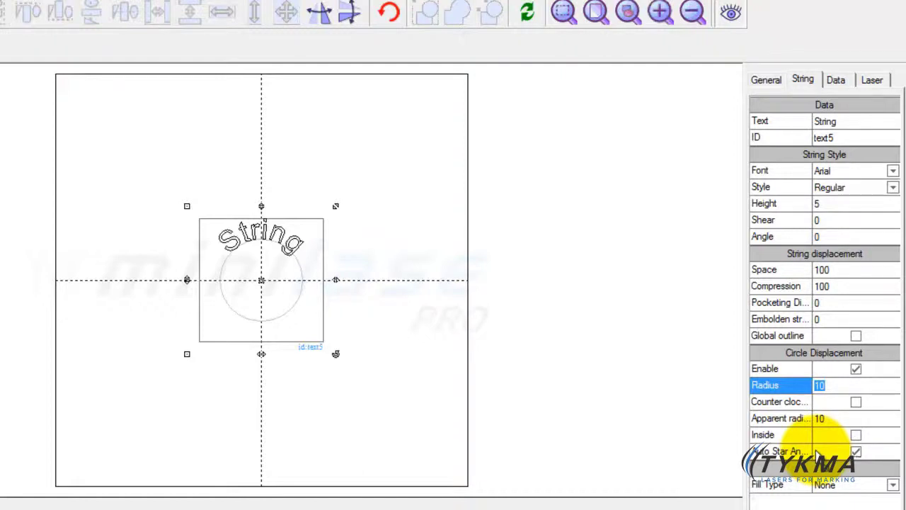
{"action": "left_click", "coordinate": [762, 85]}
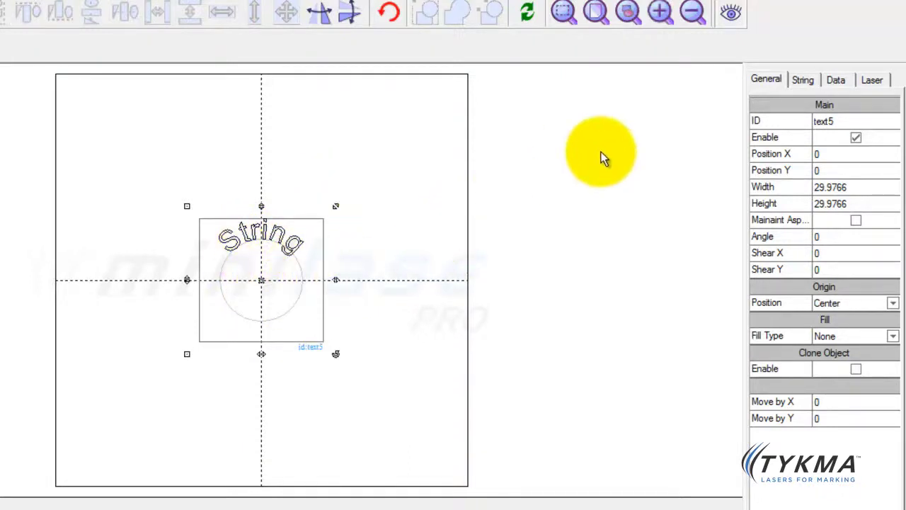
{"action": "left_click", "coordinate": [816, 81]}
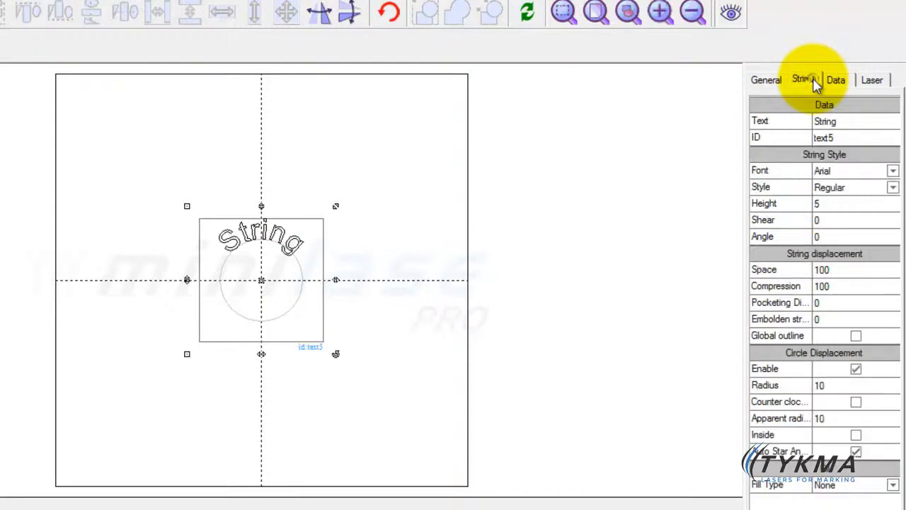
{"action": "left_click", "coordinate": [819, 203]}
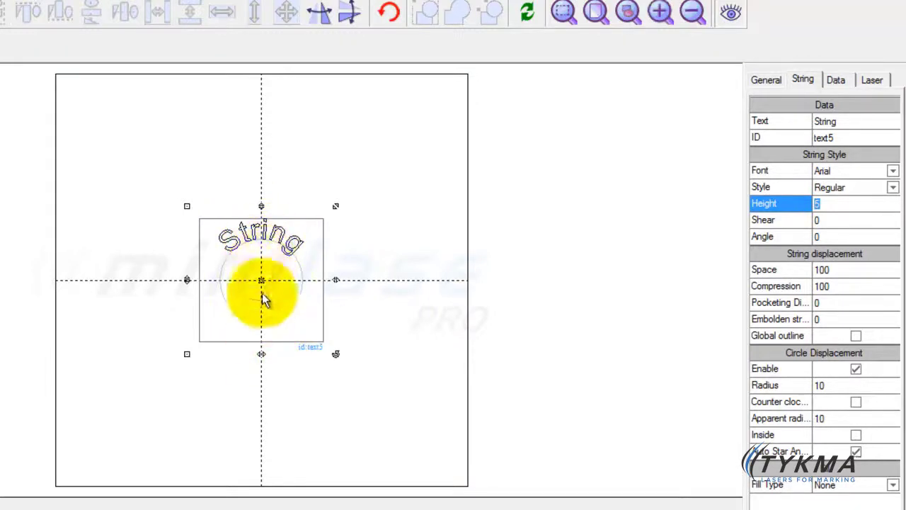
Try text heights 2, 3 and 10, then settle on a height of 4.
{"action": "left_click", "coordinate": [816, 205]}
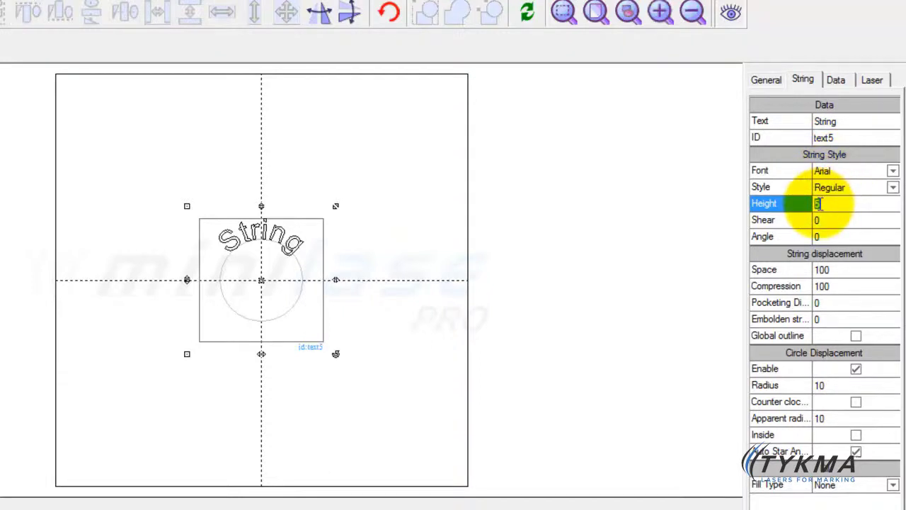
{"action": "type", "text": "2"}
{"action": "key", "text": "Return"}
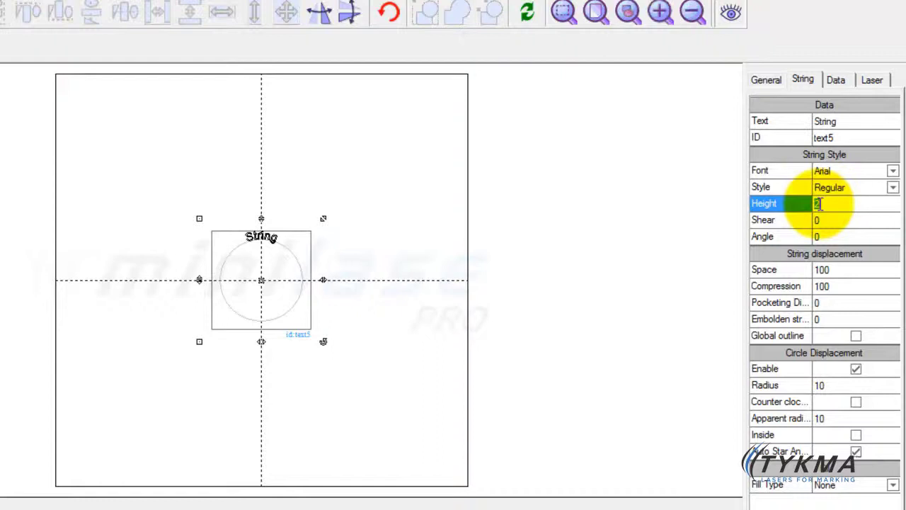
{"action": "type", "text": "3"}
{"action": "key", "text": "Return"}
{"action": "type", "text": "10"}
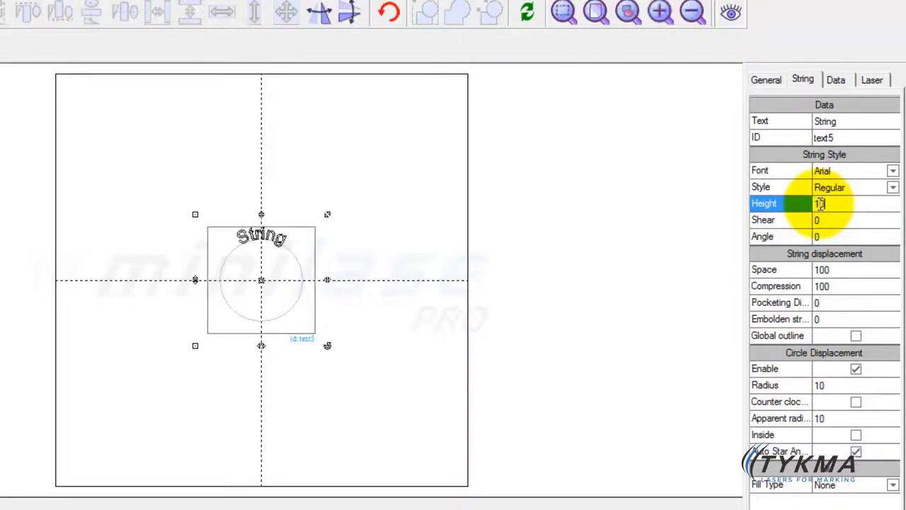
{"action": "key", "text": "Return"}
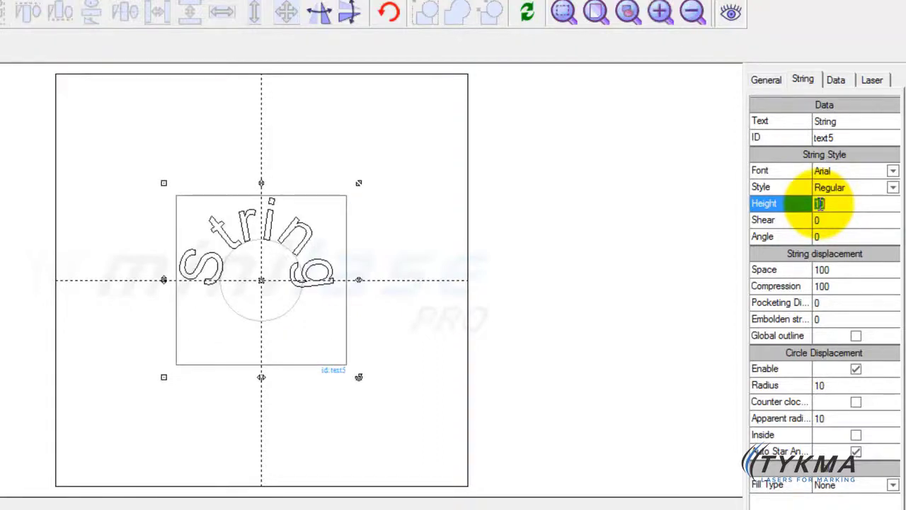
{"action": "type", "text": "45"}
{"action": "key", "text": "Return"}
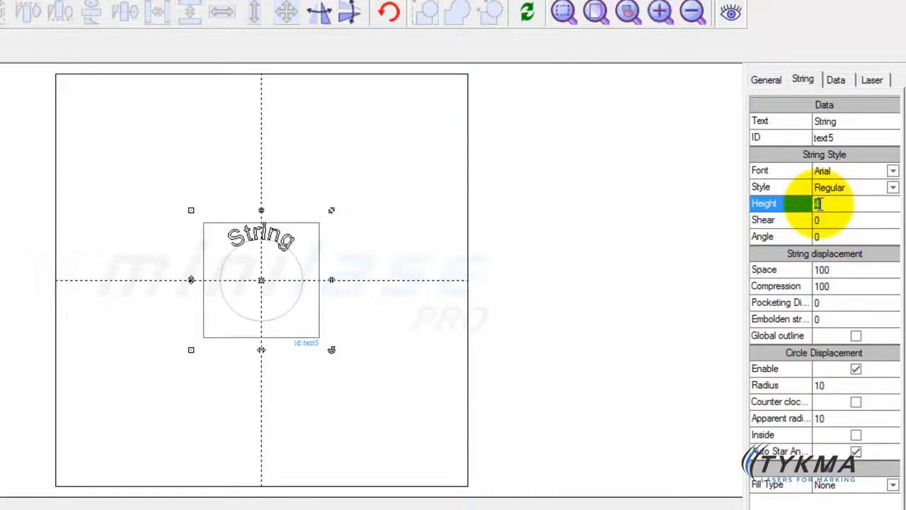
Change the text wording from 'String' to 'CIRCLE TEXT'.
{"action": "left_click", "coordinate": [826, 121]}
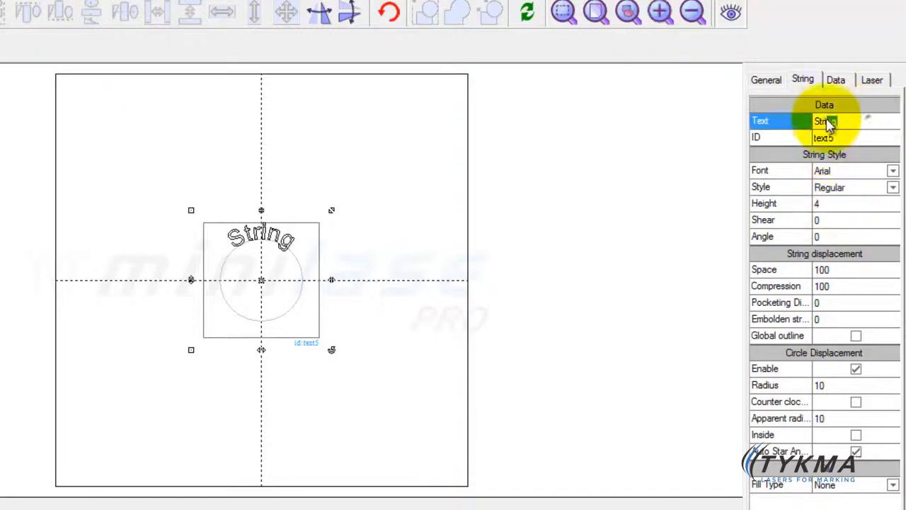
{"action": "type", "text": "CIRCLE TEXT"}
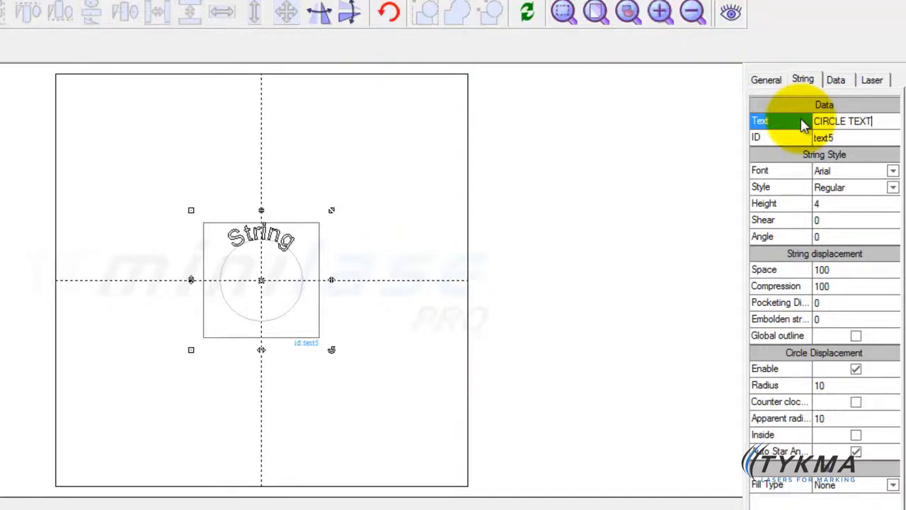
{"action": "key", "text": "Return"}
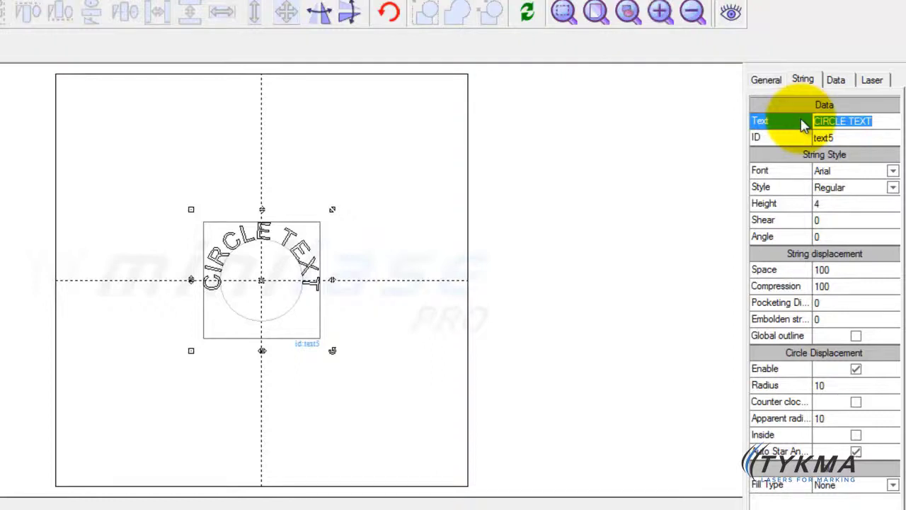
Set the letters' fill type to Single line.
{"action": "left_click", "coordinate": [893, 486]}
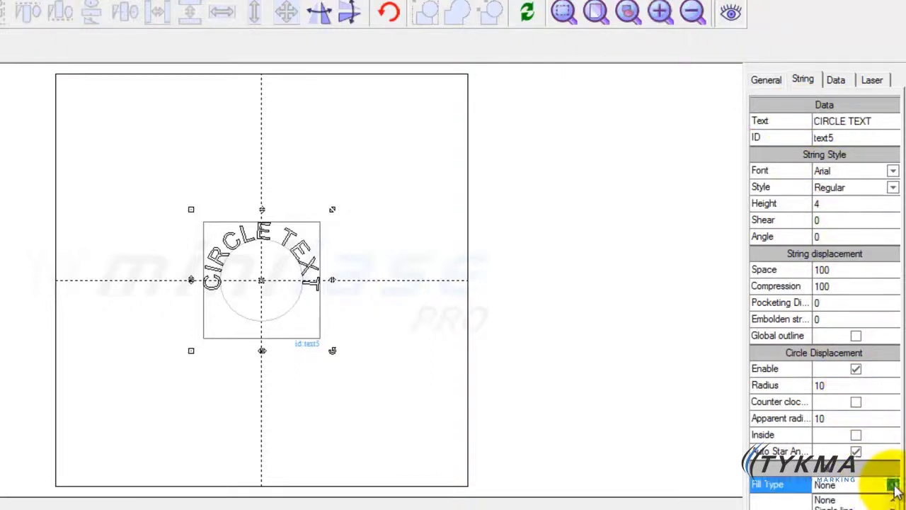
{"action": "left_click", "coordinate": [835, 508]}
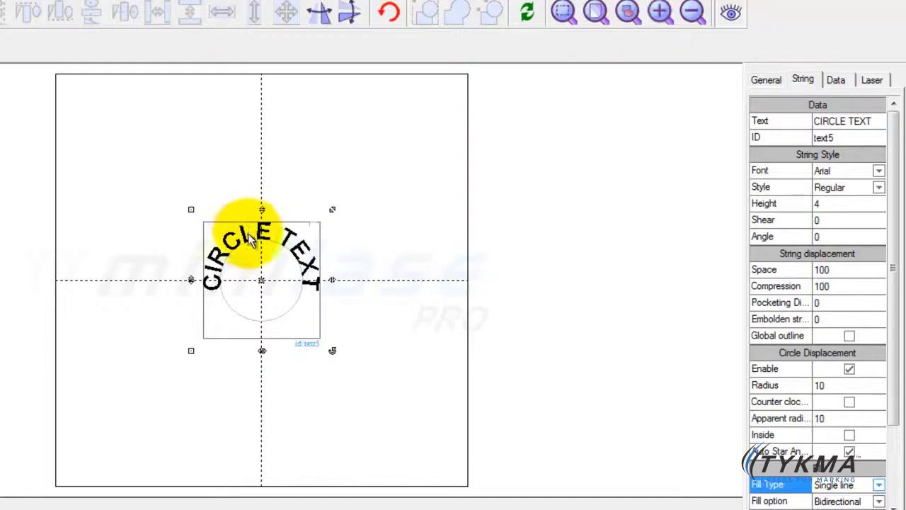
{"action": "left_click", "coordinate": [843, 271]}
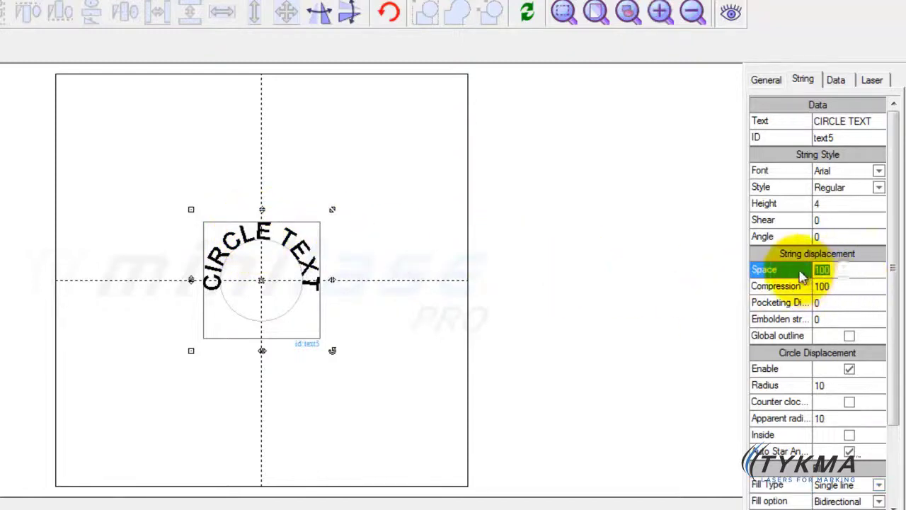
Try letter spacing 135, then set the spacing to 120.
{"action": "type", "text": "135"}
{"action": "key", "text": "Return"}
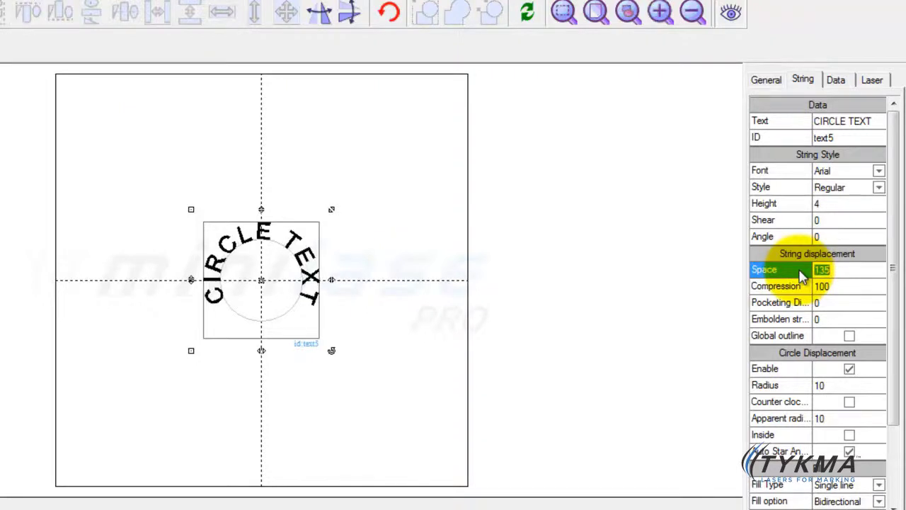
{"action": "type", "text": "120"}
{"action": "key", "text": "Return"}
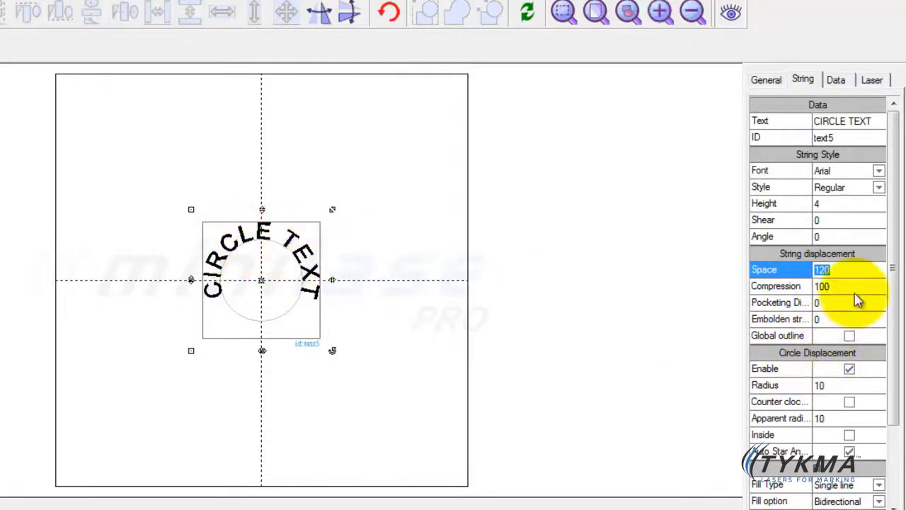
{"action": "left_click_drag", "start_coordinate": [892, 243], "coordinate": [884, 299]}
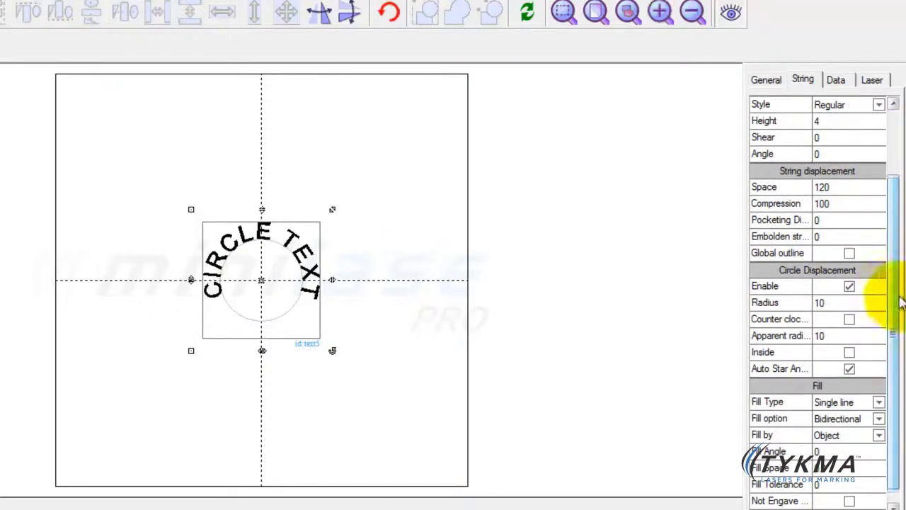
Flip the text along the circle's bottom and try letter spacing 135 and 150.
{"action": "left_click", "coordinate": [849, 320]}
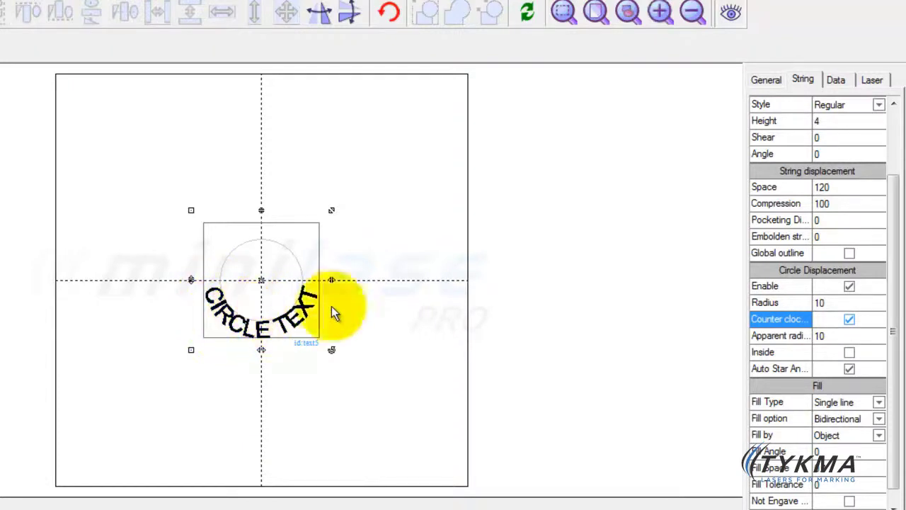
{"action": "left_click", "coordinate": [825, 189]}
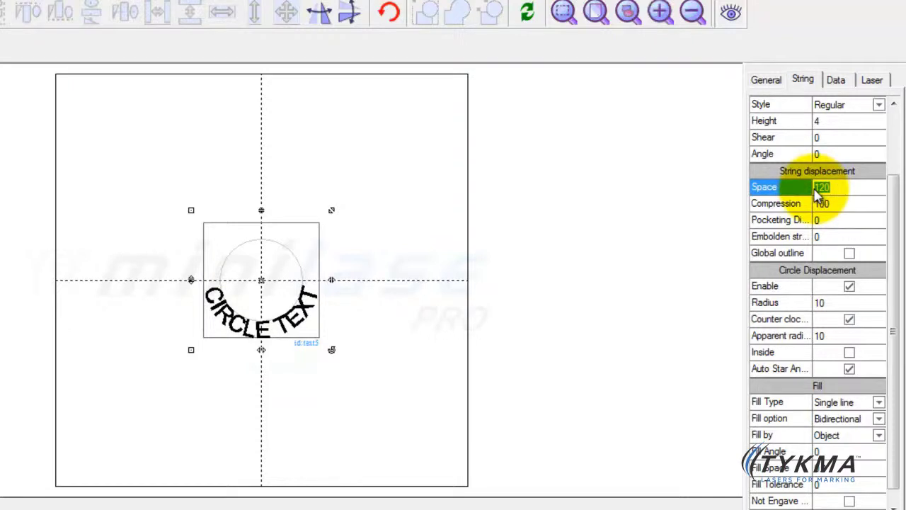
{"action": "type", "text": "135"}
{"action": "key", "text": "Return"}
{"action": "type", "text": "150"}
{"action": "key", "text": "Return"}
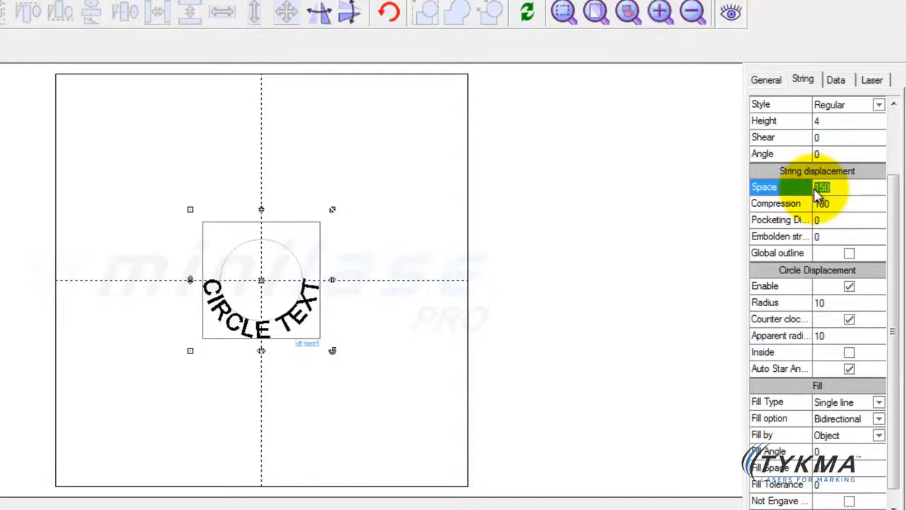
Try spacing 180, confirm 120, and turn off Counter clockwise wrapping.
{"action": "type", "text": "18"}
{"action": "key", "text": "Return"}
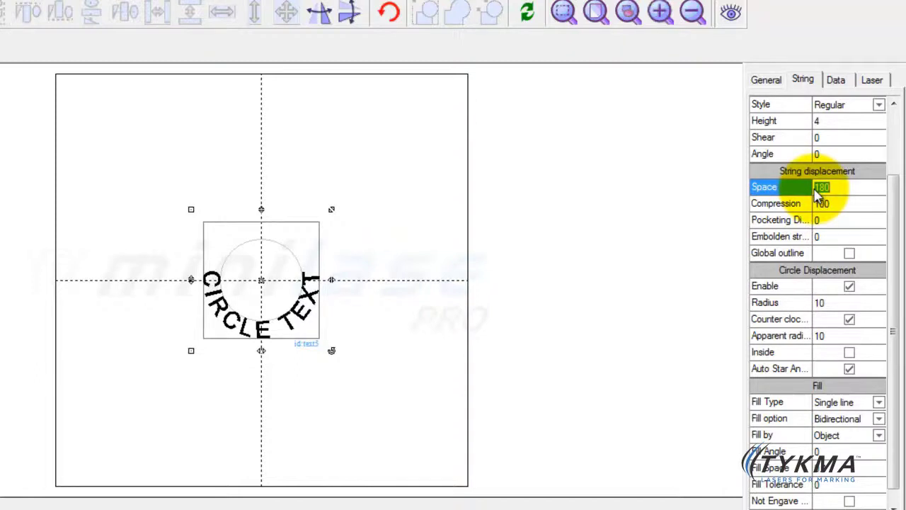
{"action": "type", "text": "120"}
{"action": "key", "text": "Return"}
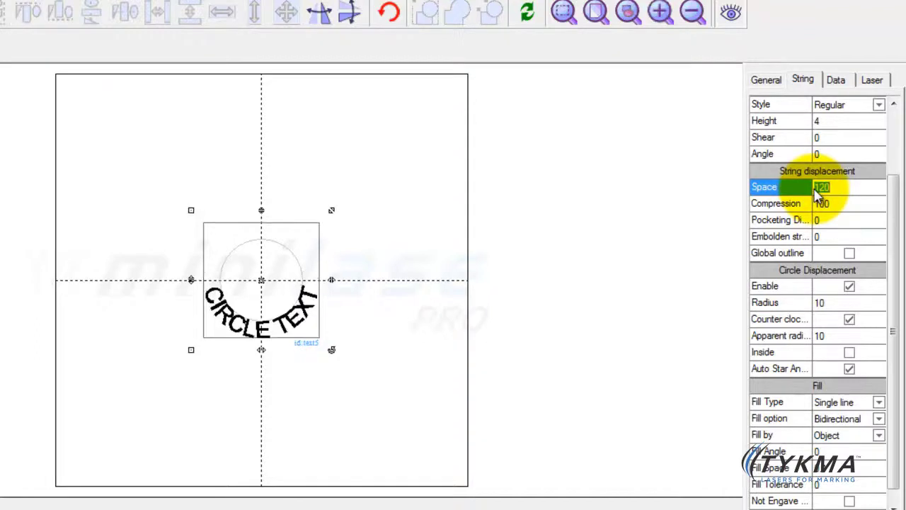
{"action": "left_click", "coordinate": [849, 319]}
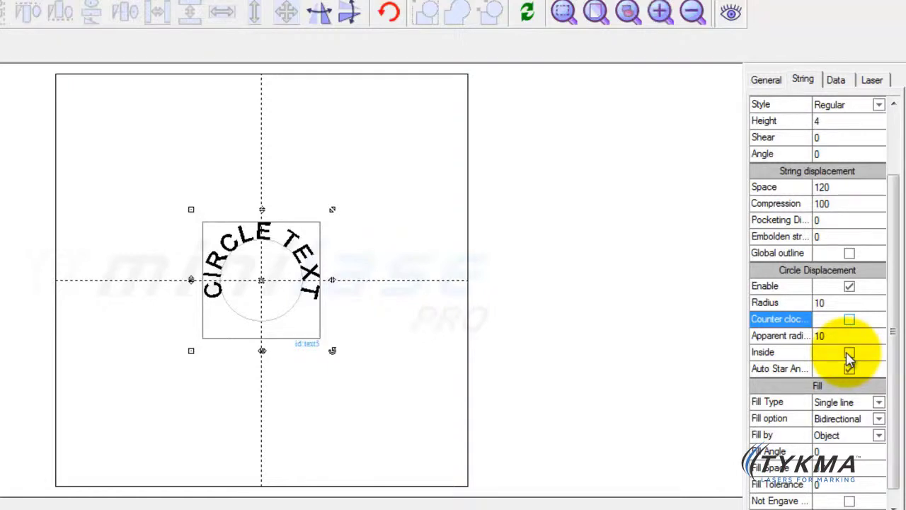
Place CIRCLE TEXT inside the circle and set its height to 2.
{"action": "left_click", "coordinate": [848, 354]}
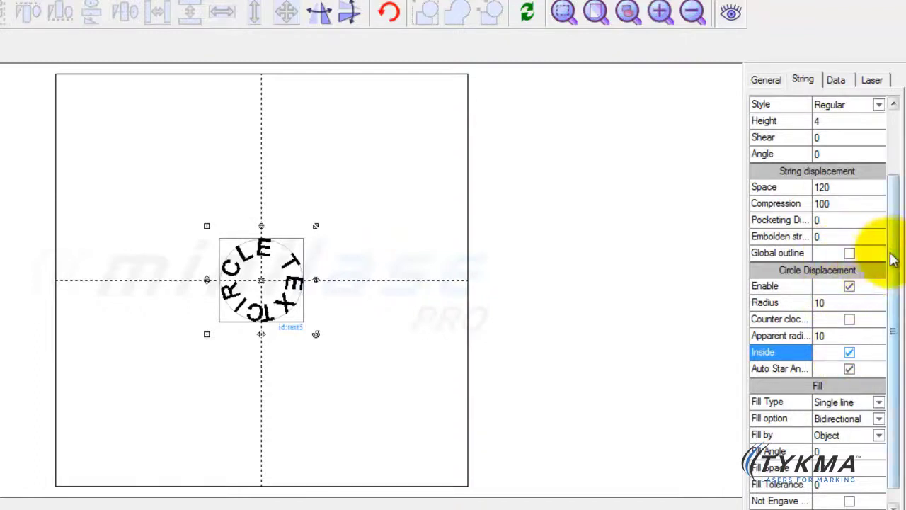
{"action": "left_click_drag", "start_coordinate": [894, 253], "coordinate": [895, 200]}
{"action": "left_click", "coordinate": [806, 204]}
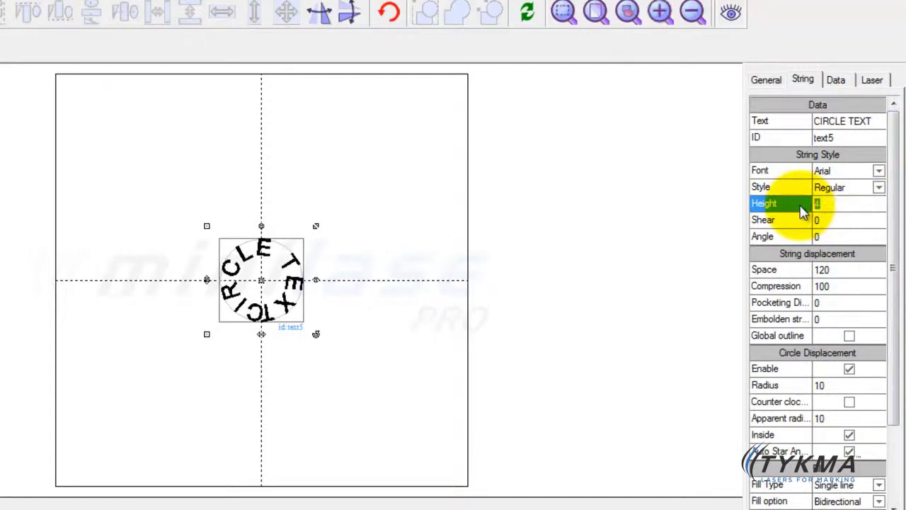
{"action": "type", "text": "2"}
{"action": "key", "text": "Return"}
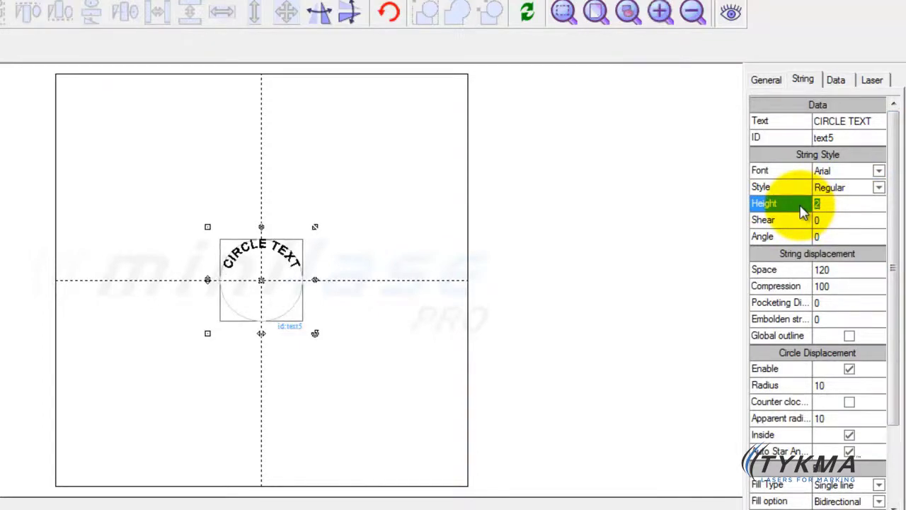
{"action": "left_click_drag", "start_coordinate": [886, 152], "coordinate": [893, 205]}
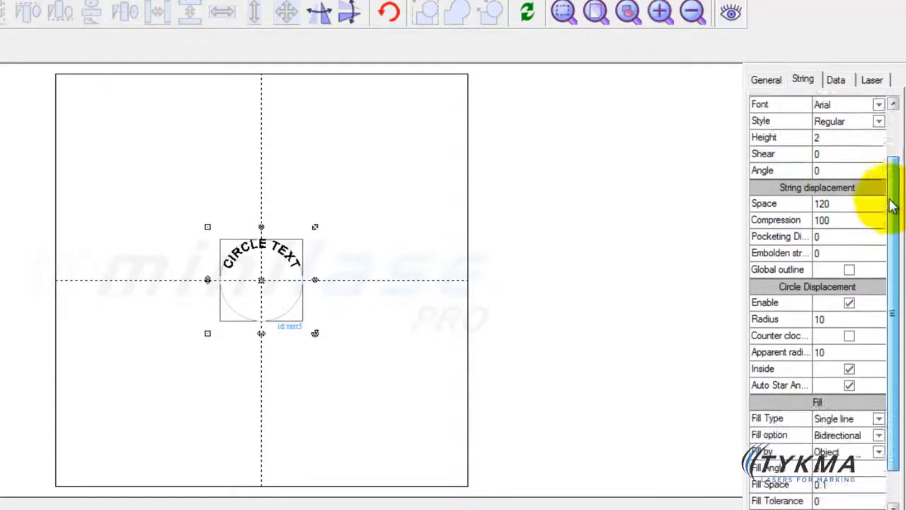
Toggle Counter clockwise back and forth, then widen the letter spacing to 180.
{"action": "left_click", "coordinate": [850, 336]}
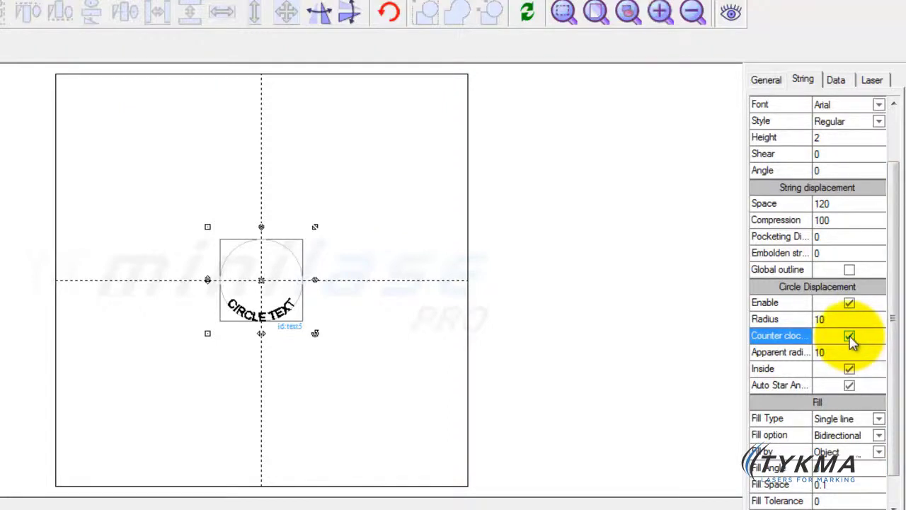
{"action": "left_click", "coordinate": [851, 338]}
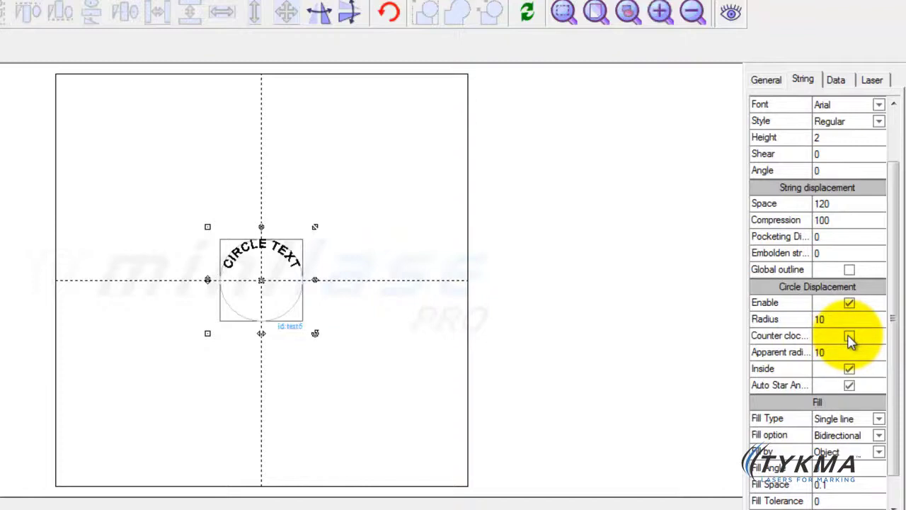
{"action": "left_click", "coordinate": [849, 336]}
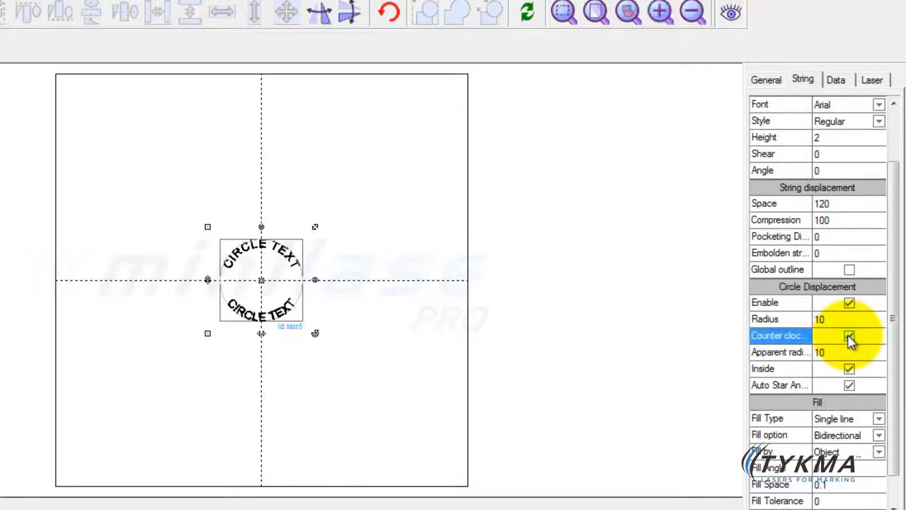
{"action": "left_click", "coordinate": [817, 204]}
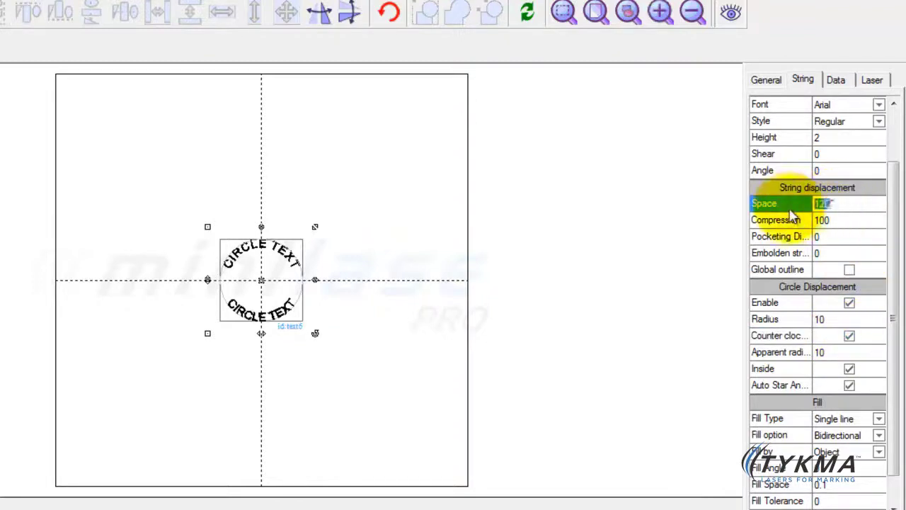
{"action": "type", "text": "180"}
{"action": "key", "text": "Return"}
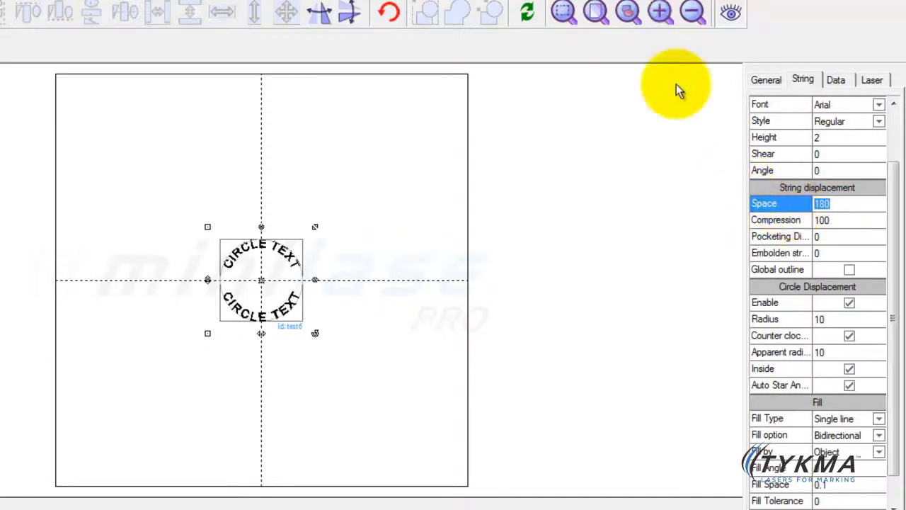
Delete the lower CIRCLE TEXT copy and move the remaining text back outside the circle.
{"action": "left_click", "coordinate": [659, 14]}
{"action": "left_click", "coordinate": [658, 15]}
{"action": "left_click", "coordinate": [659, 14]}
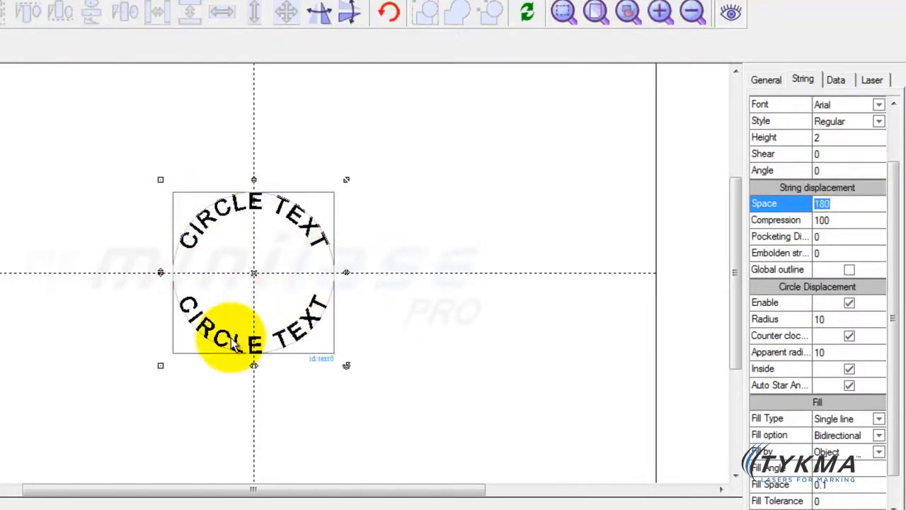
{"action": "left_click_drag", "start_coordinate": [162, 178], "coordinate": [340, 140]}
{"action": "key", "text": "Delete"}
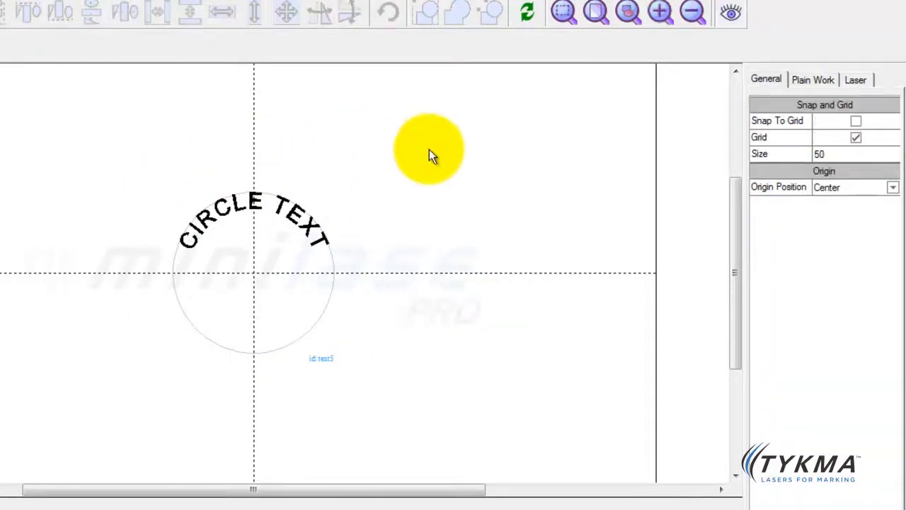
{"action": "left_click", "coordinate": [283, 203]}
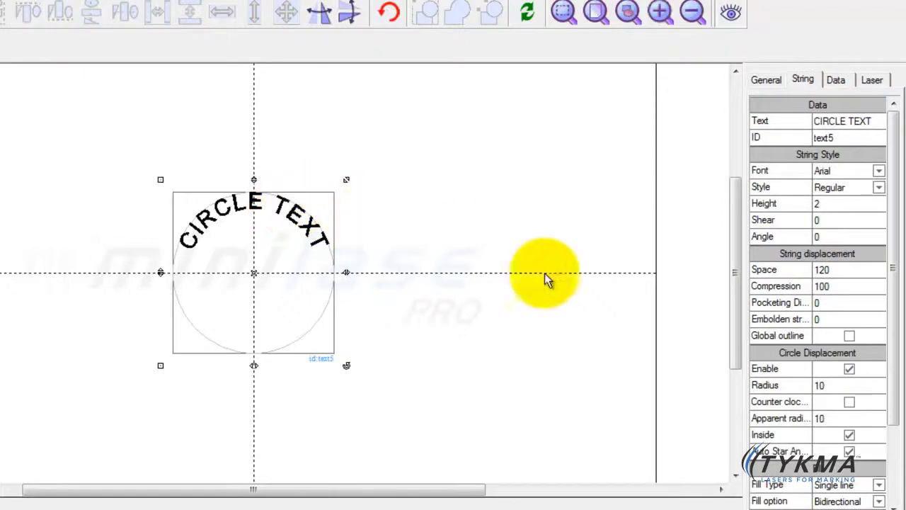
{"action": "left_click", "coordinate": [850, 437]}
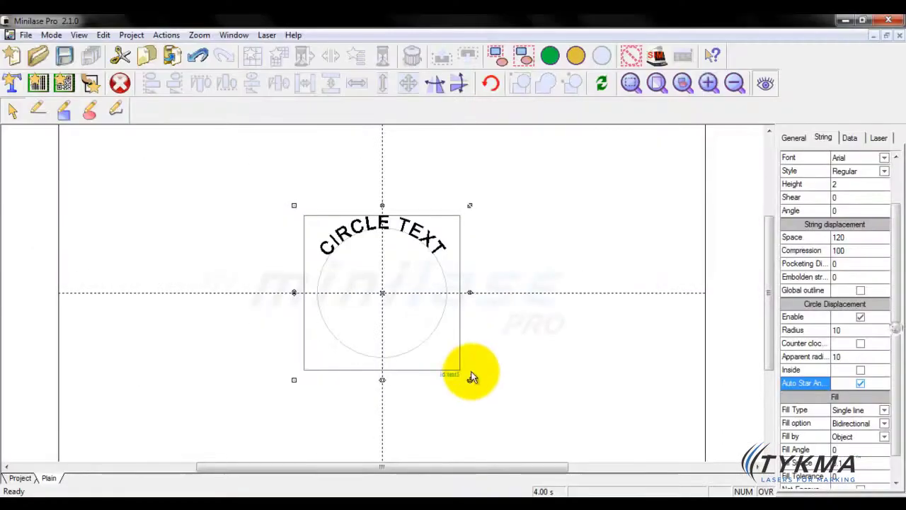
Rotate the text object to 45 and then 78 degrees on the General tab.
{"action": "left_click", "coordinate": [792, 140]}
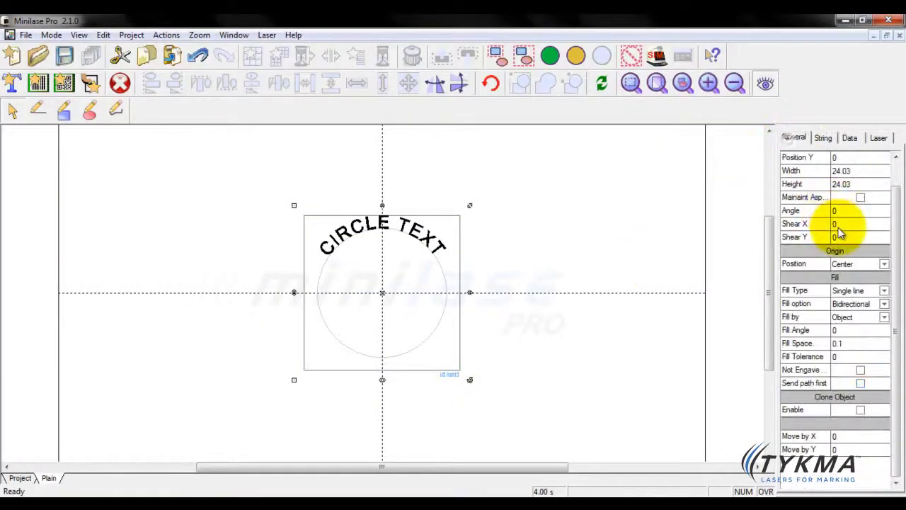
{"action": "left_click_drag", "start_coordinate": [896, 221], "coordinate": [885, 172]}
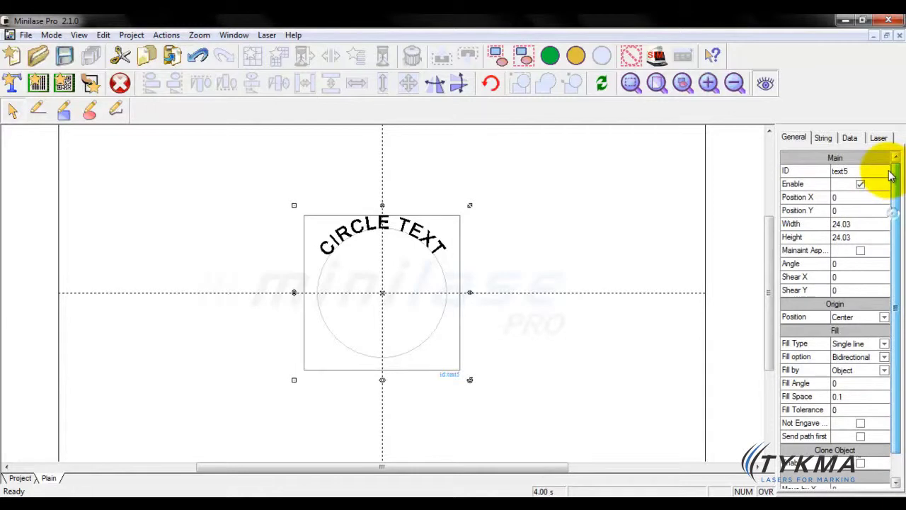
{"action": "left_click", "coordinate": [829, 263]}
{"action": "type", "text": "45"}
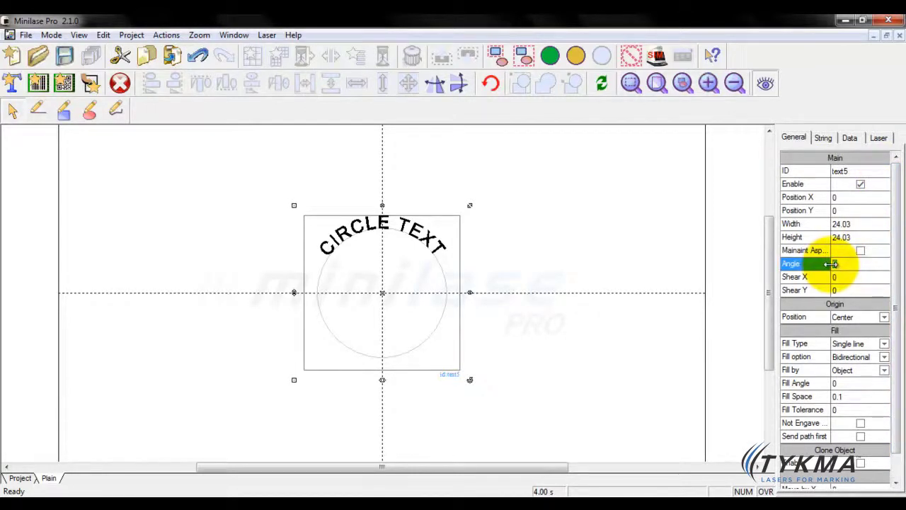
{"action": "key", "text": "Return"}
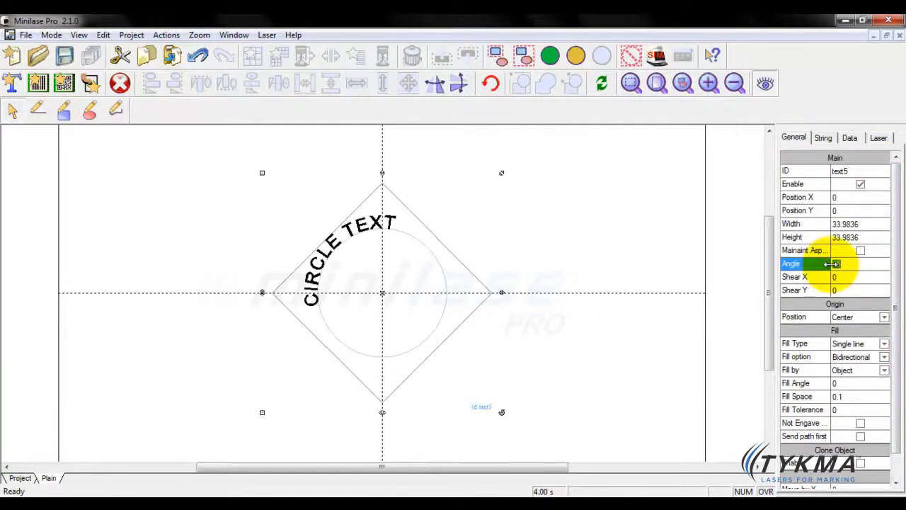
{"action": "type", "text": "78"}
{"action": "key", "text": "Return"}
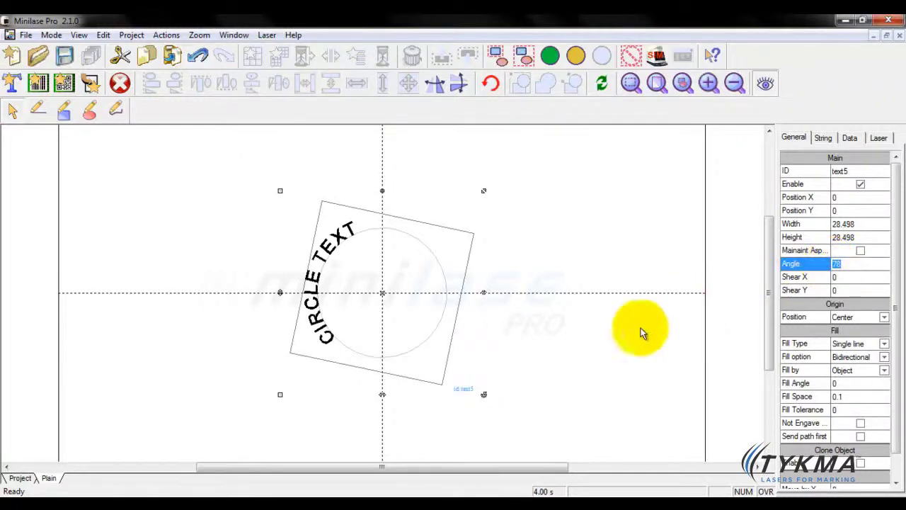
{"action": "left_click_drag", "start_coordinate": [484, 393], "coordinate": [334, 368]}
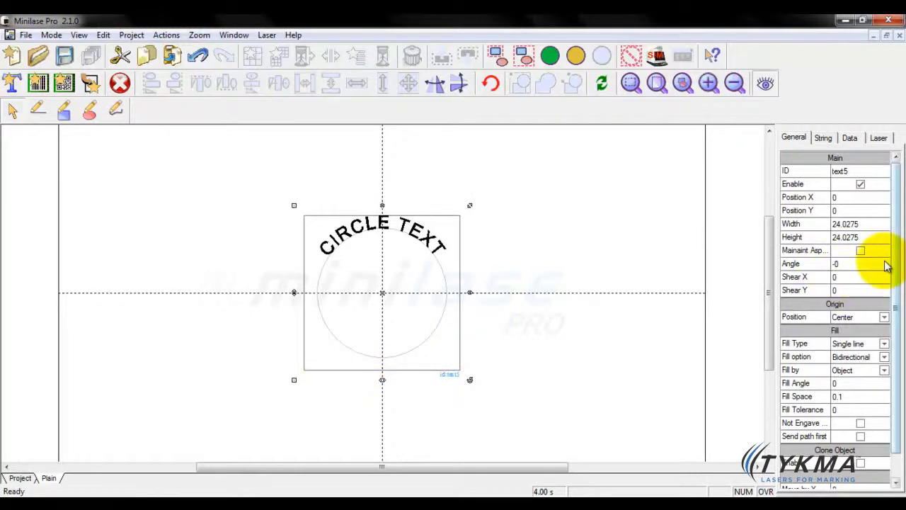
Try rotation angles 45 and 90, then reset the angle to 0.
{"action": "left_click", "coordinate": [799, 263]}
{"action": "type", "text": "45"}
{"action": "key", "text": "Return"}
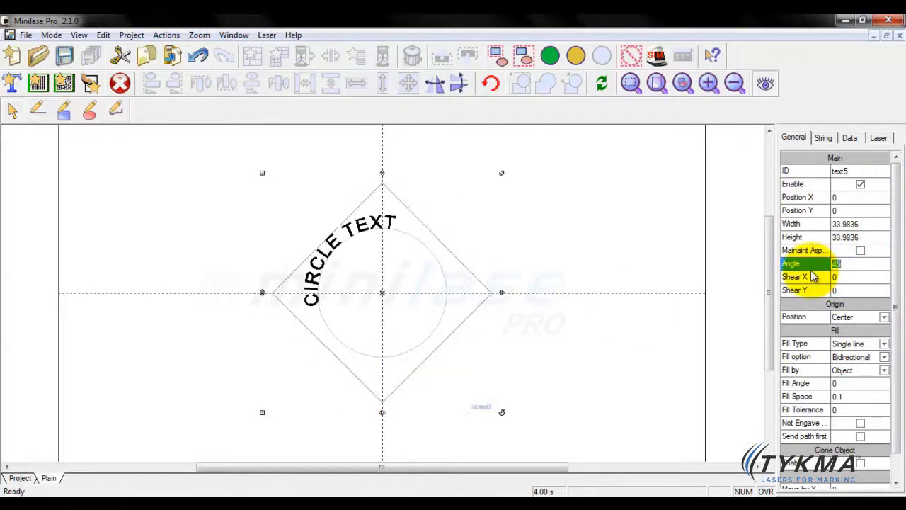
{"action": "type", "text": "90"}
{"action": "key", "text": "Return"}
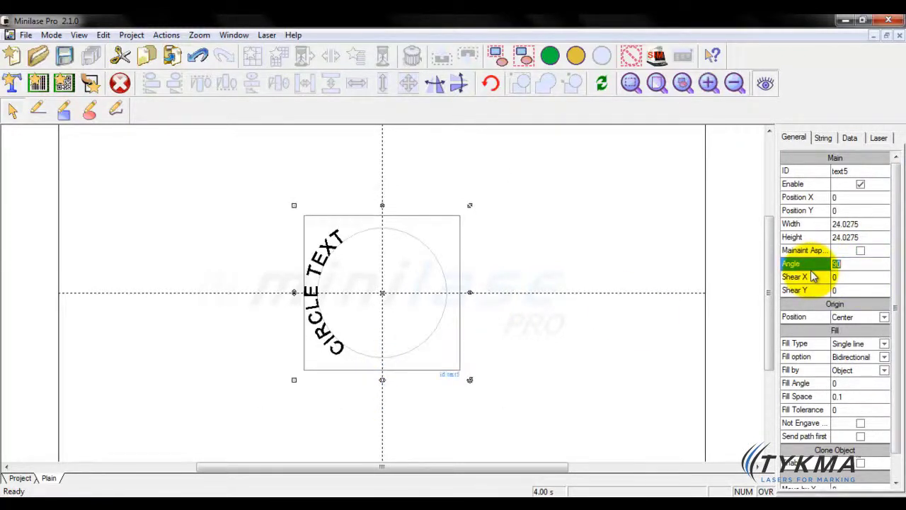
{"action": "type", "text": "0"}
{"action": "key", "text": "Return"}
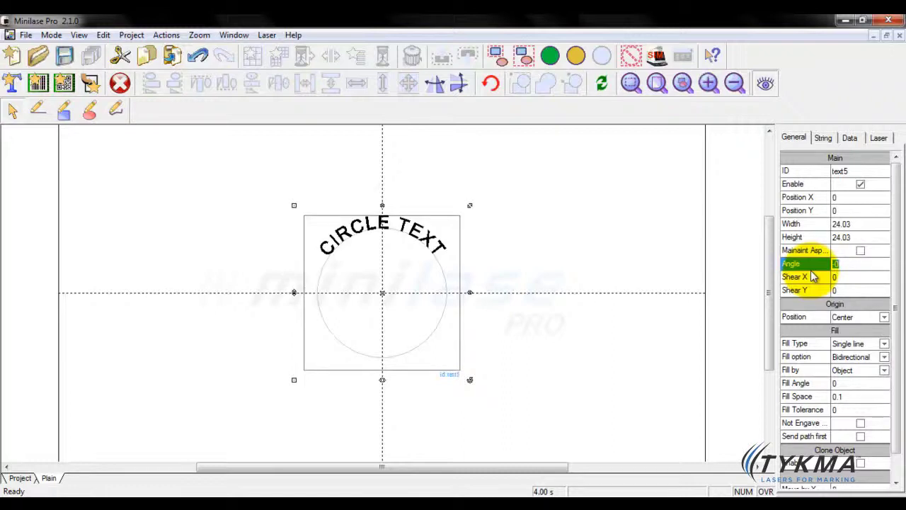
Return to the String tab to view the text's string properties.
{"action": "left_click", "coordinate": [822, 137]}
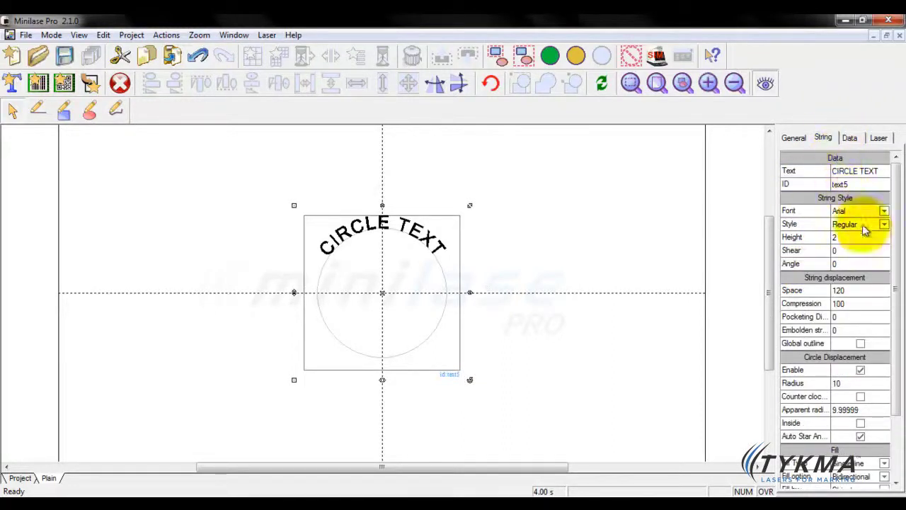
{"action": "left_click_drag", "start_coordinate": [897, 244], "coordinate": [897, 253]}
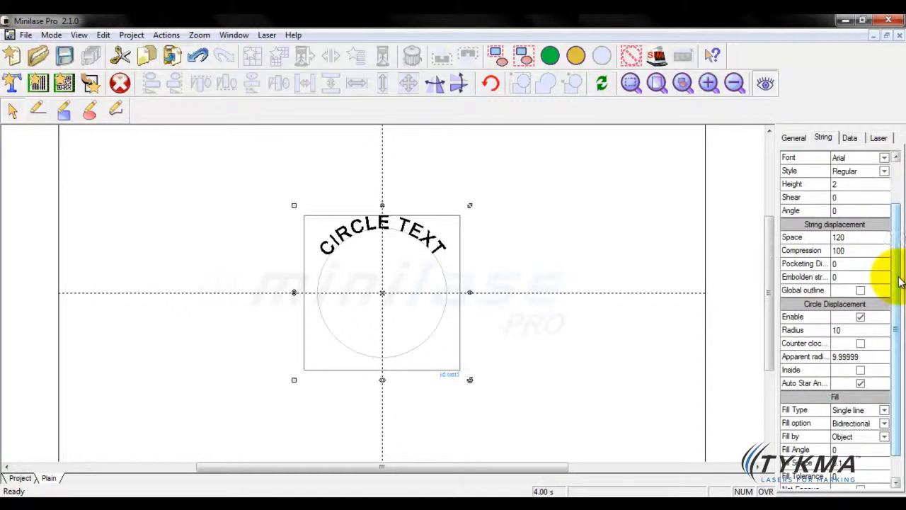
{"action": "scroll", "coordinate": [894, 282], "scroll_direction": "down", "scroll_amount": 1}
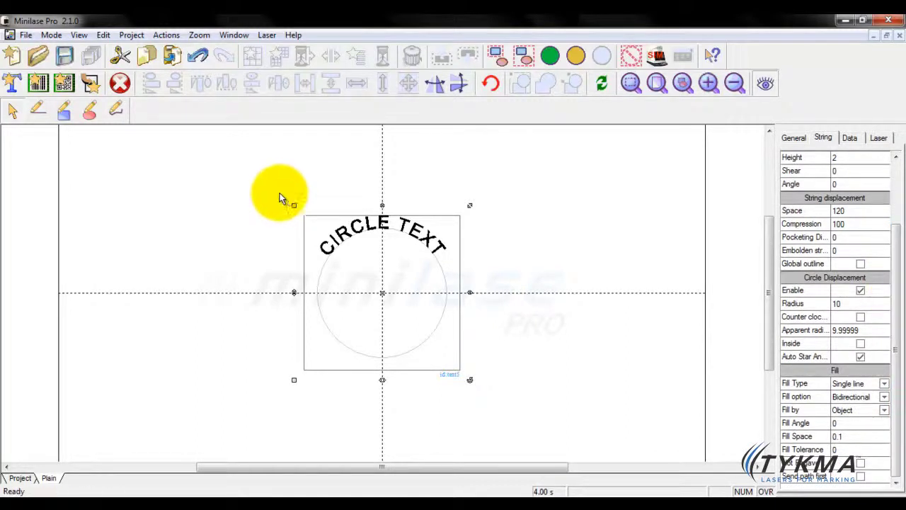